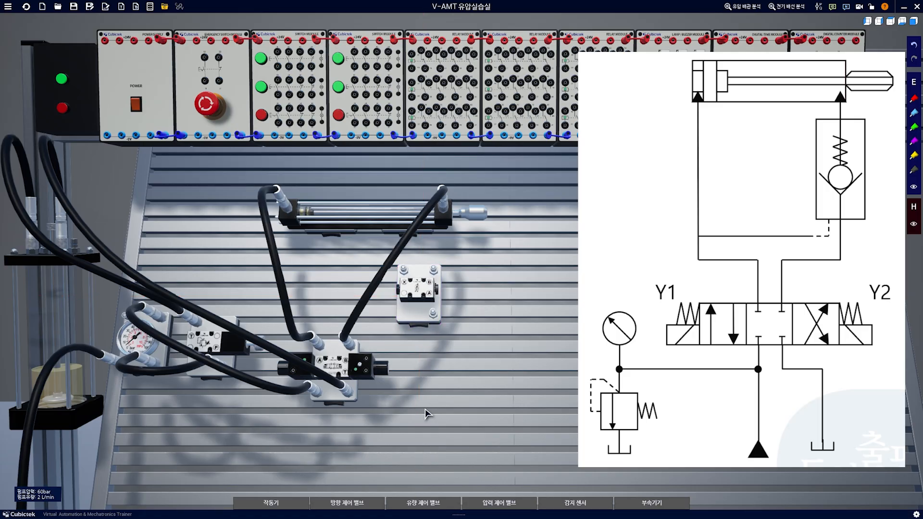
Examine the pilot-operated check valve's symbol, marking its B, A and X connections and the matching ports on the valve body
scroll(462, 358, up, 4)
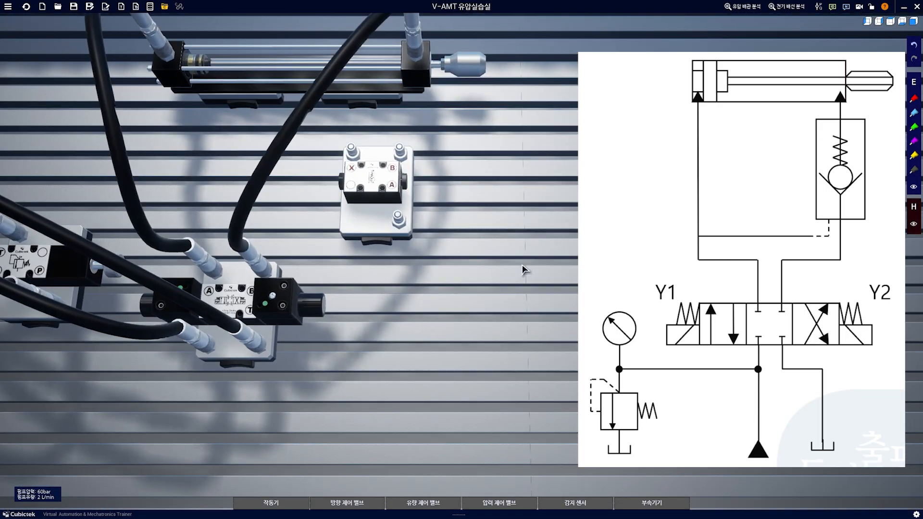
middle_drag(525, 270, 532, 445)
scroll(441, 359, up, 5)
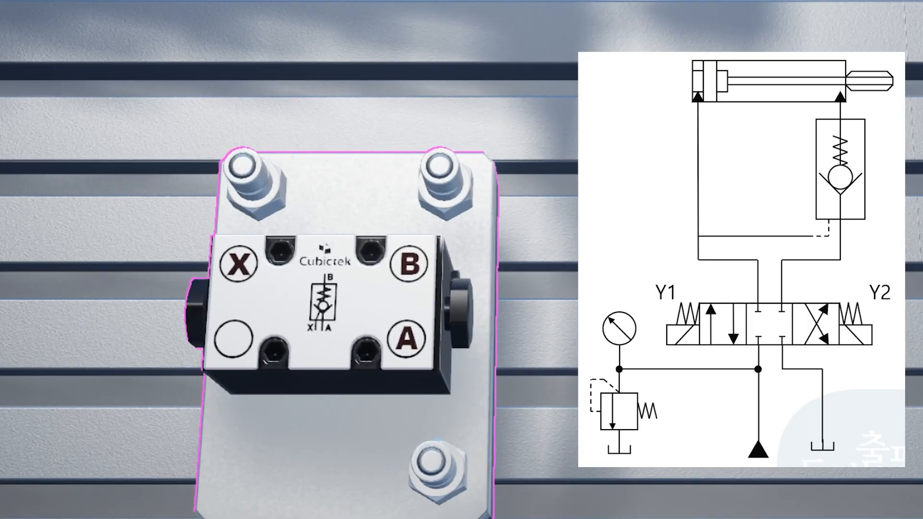
drag(271, 251, 366, 365)
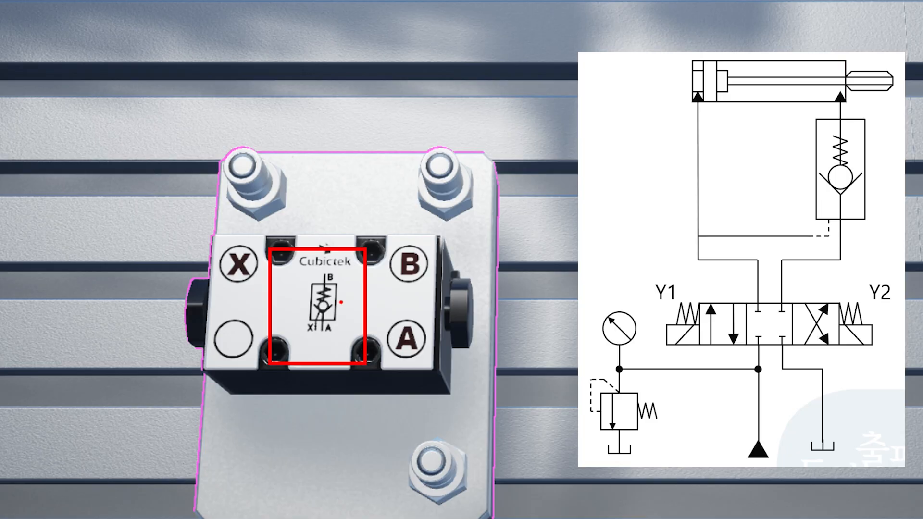
mouse_move(341, 302)
mouse_down()
mouse_move(318, 316)
mouse_move(299, 287)
mouse_move(336, 303)
mouse_up()
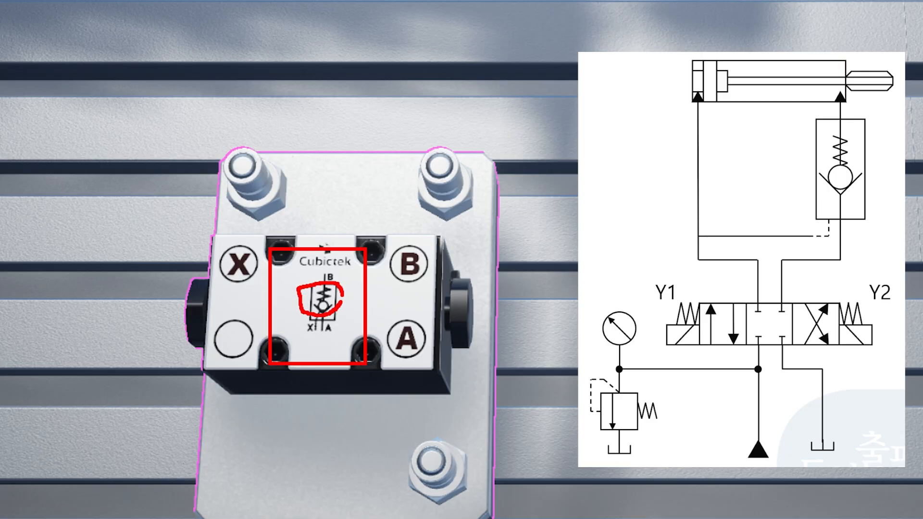
drag(343, 217, 333, 258)
drag(348, 383, 335, 341)
mouse_move(335, 342)
mouse_down()
mouse_move(342, 347)
mouse_move(298, 371)
mouse_move(291, 398)
mouse_up()
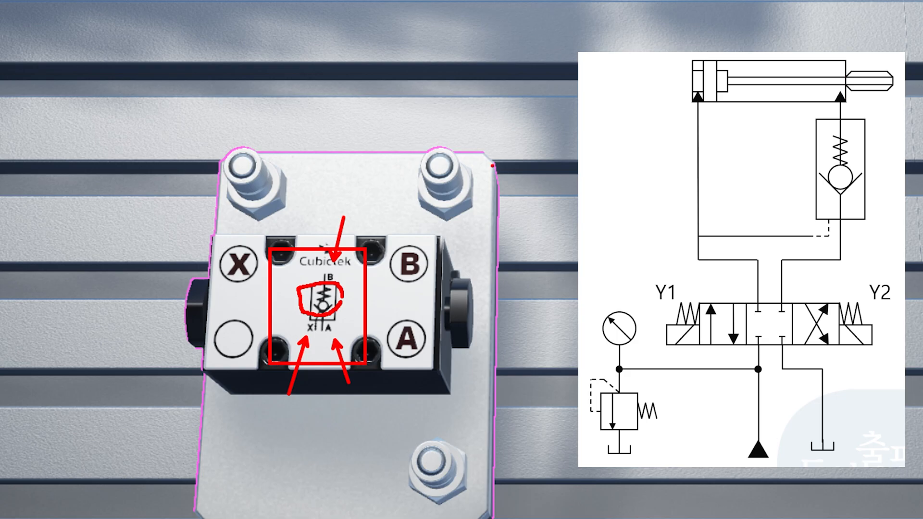
mouse_move(491, 164)
mouse_down()
mouse_move(484, 264)
mouse_move(423, 303)
mouse_move(368, 178)
mouse_move(461, 123)
mouse_move(500, 174)
mouse_up()
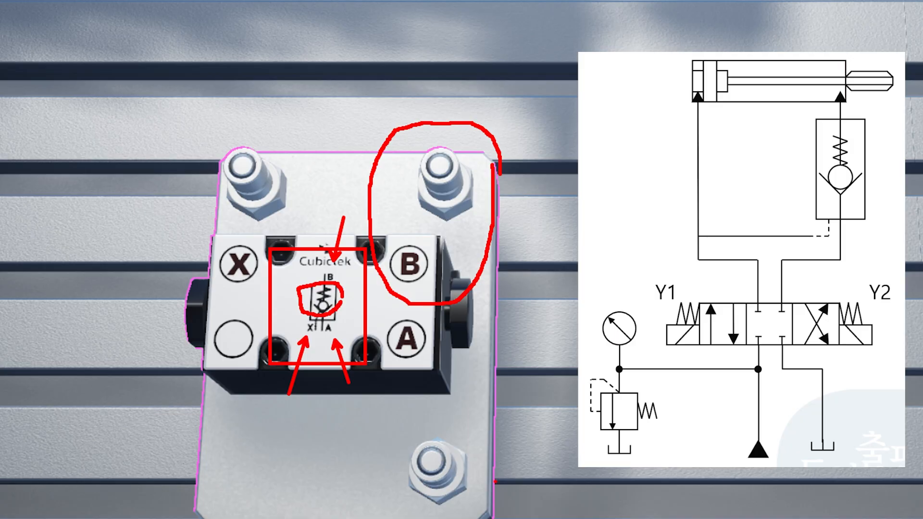
mouse_move(503, 479)
mouse_down()
mouse_move(471, 493)
mouse_move(391, 437)
mouse_move(381, 331)
mouse_move(457, 335)
mouse_move(503, 478)
mouse_up()
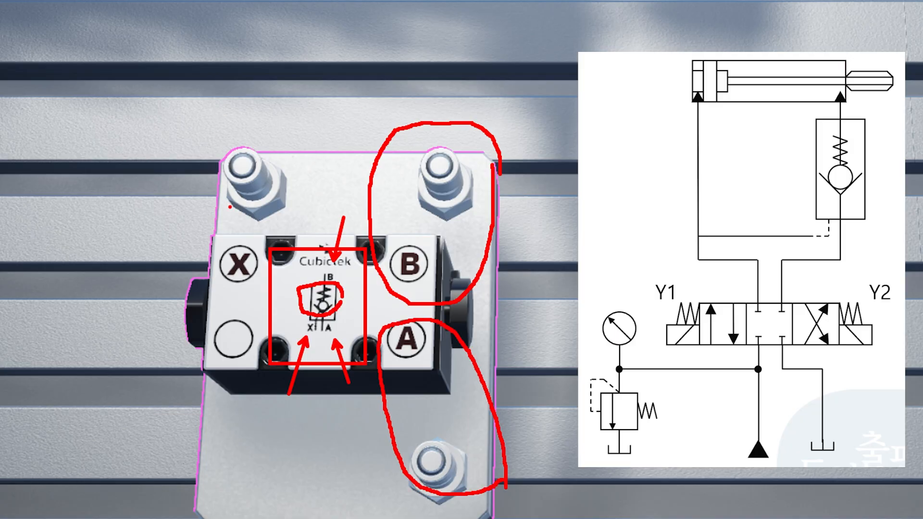
mouse_move(263, 269)
mouse_down()
mouse_move(252, 284)
mouse_move(191, 221)
mouse_move(222, 138)
mouse_move(294, 174)
mouse_move(257, 275)
mouse_up()
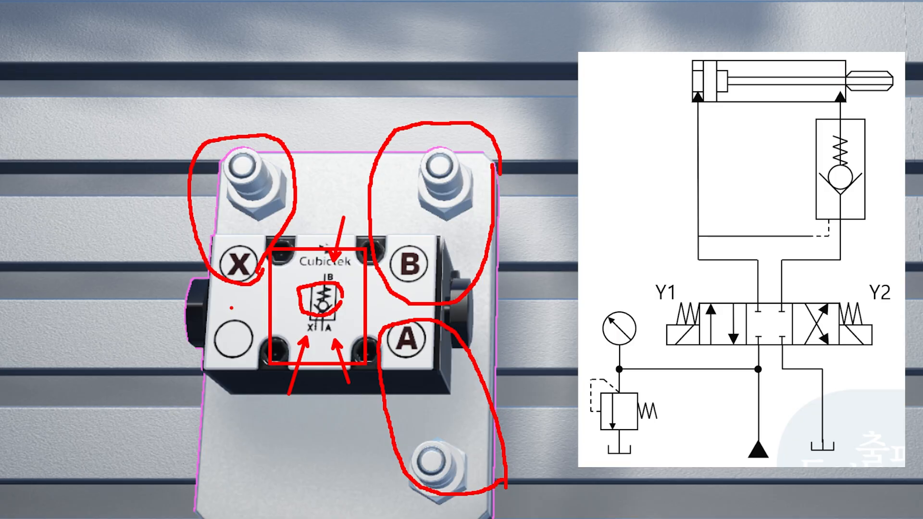
key(Escape)
Remove the two hoses linking the directional valve's ports A and B to the cylinder
scroll(200, 350, down, 4)
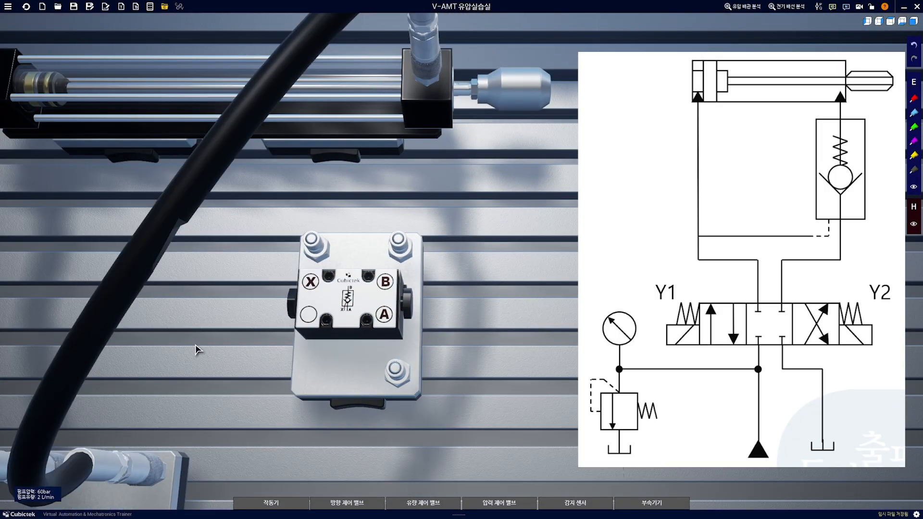
middle_drag(200, 351, 320, 282)
drag(317, 276, 245, 293)
scroll(331, 260, down, 1)
drag(365, 240, 317, 252)
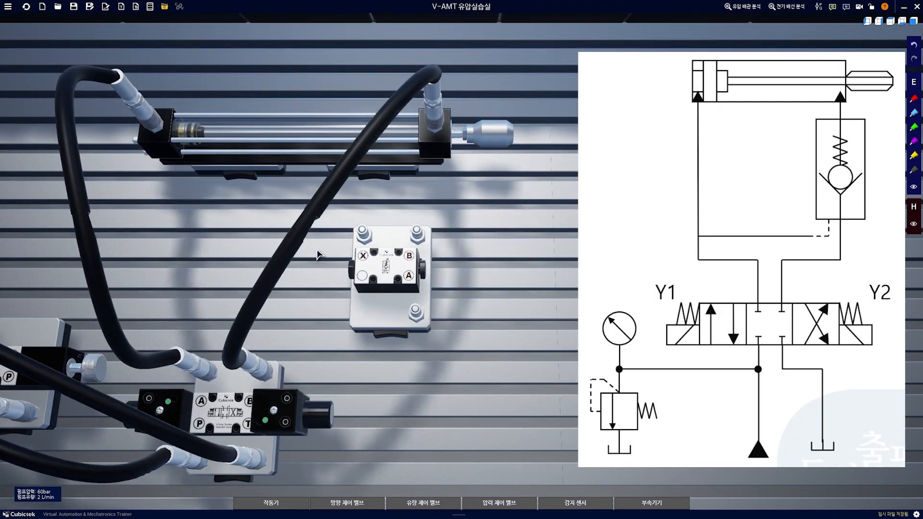
click(197, 371)
click(262, 366)
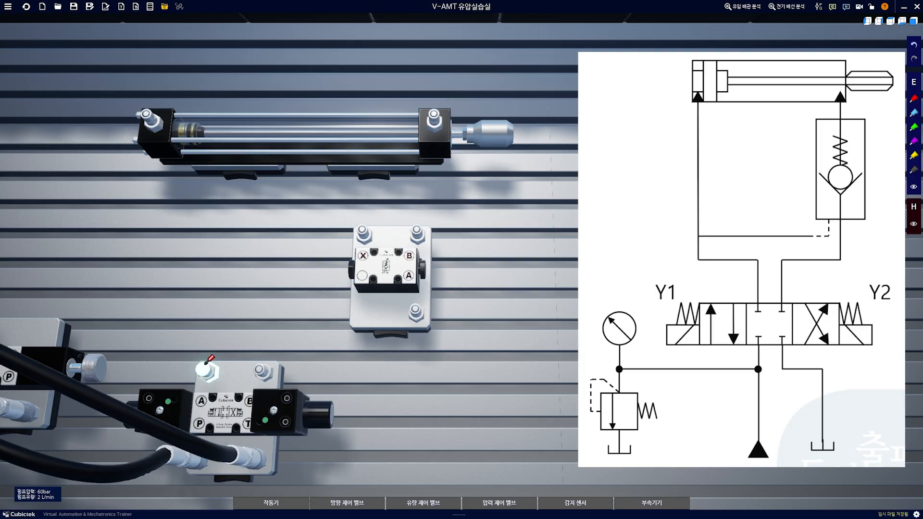
Connect the directional valve's port A directly to the cylinder's cap end and sketch a branch from that hose to the check valve's port X
click(149, 117)
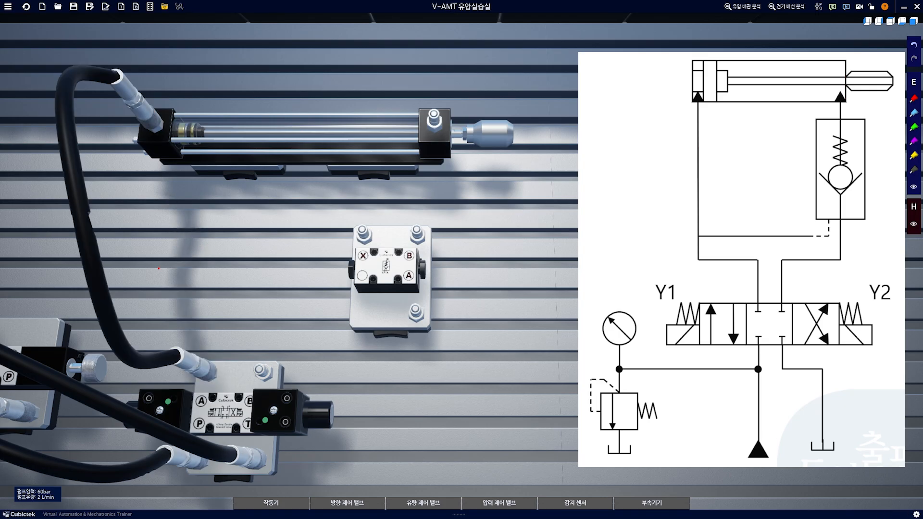
mouse_move(129, 291)
mouse_down()
mouse_move(117, 306)
mouse_move(73, 281)
mouse_move(90, 240)
mouse_move(123, 267)
mouse_move(128, 291)
mouse_move(153, 270)
mouse_move(340, 236)
mouse_move(331, 248)
mouse_up()
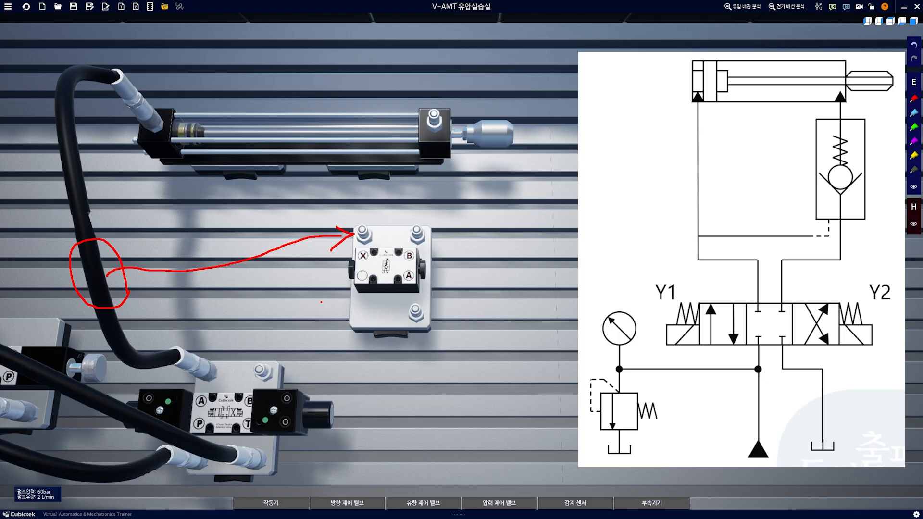
drag(96, 267, 337, 233)
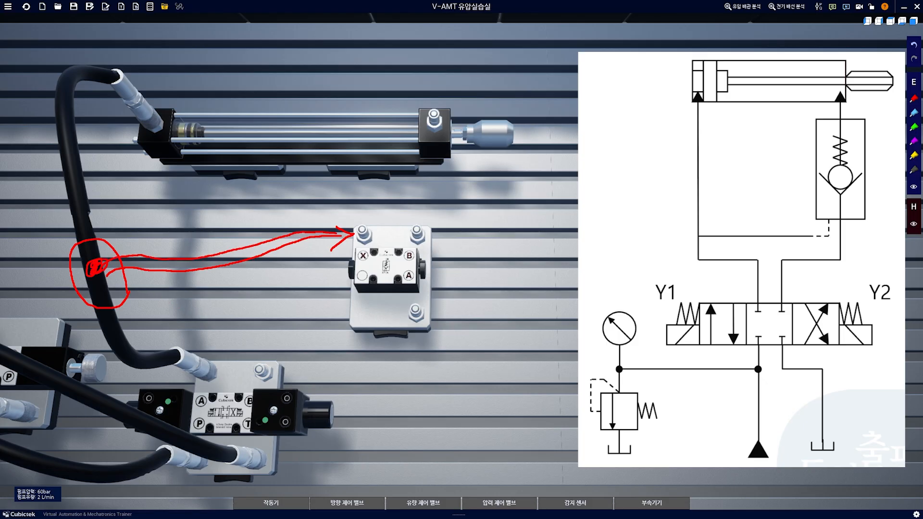
key(Escape)
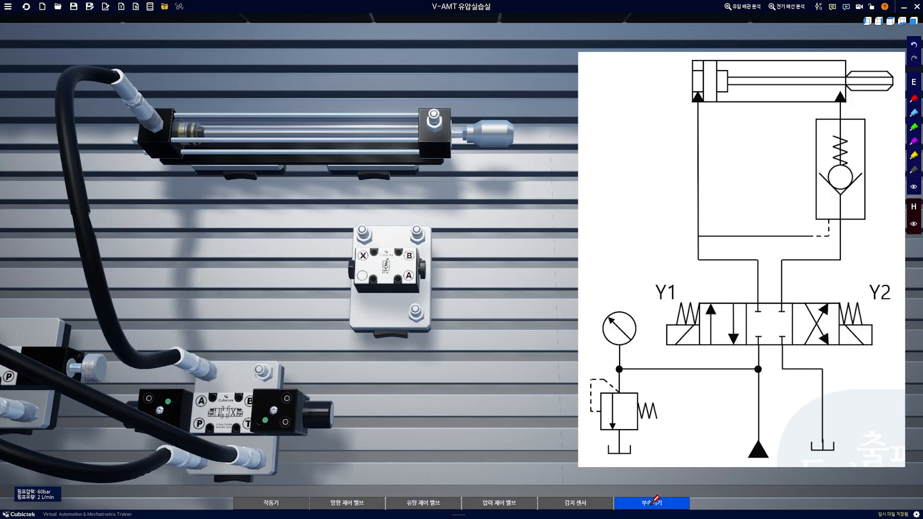
Add a T-connector from the accessories and mount it on the directional valve's port A in place of the cylinder hose
click(653, 500)
drag(649, 481, 235, 302)
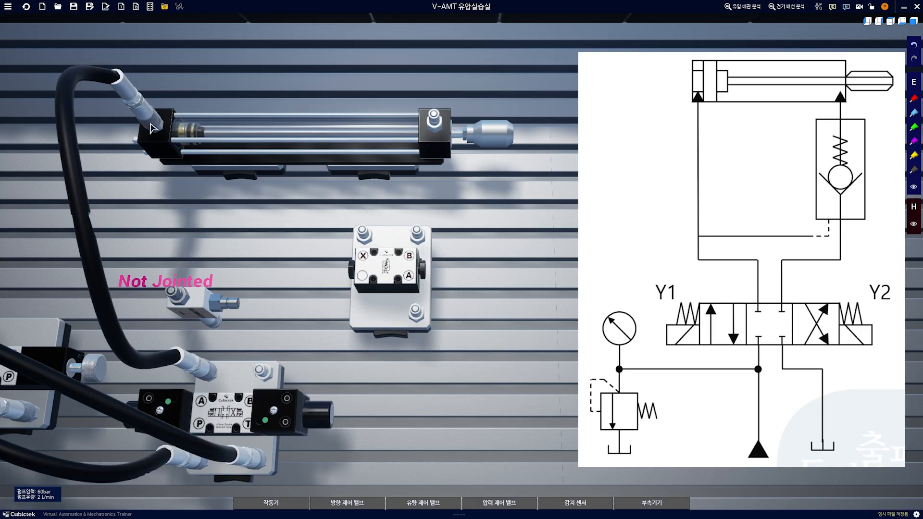
click(145, 119)
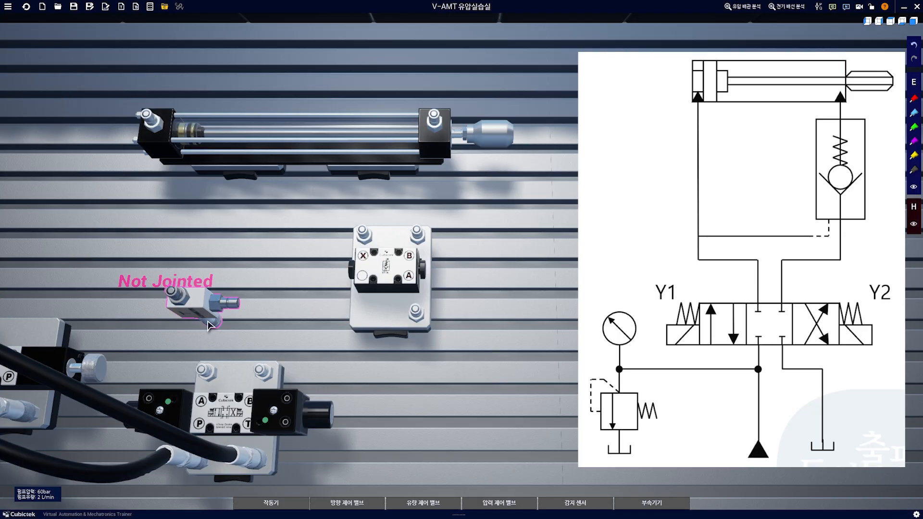
drag(208, 325, 198, 377)
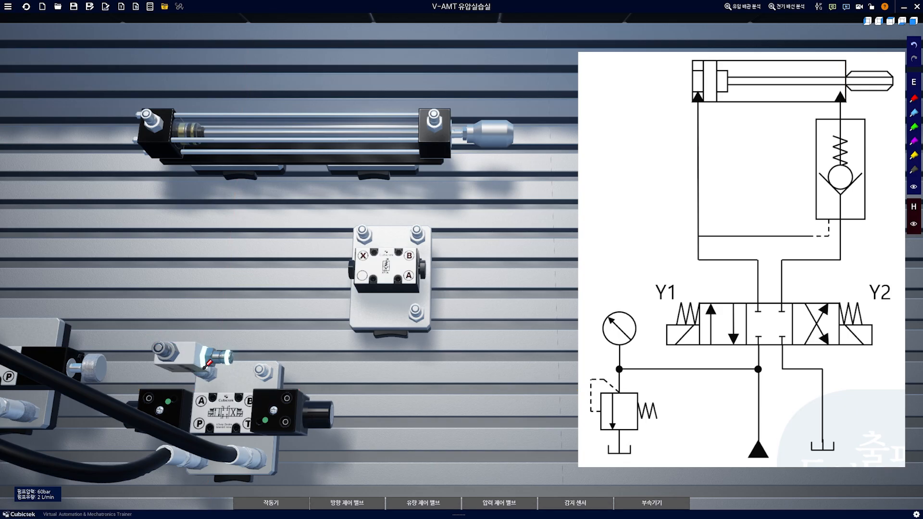
Connect a hose from the T-connector's straight outlet to the cylinder's cap-end port
middle_drag(285, 321, 278, 215)
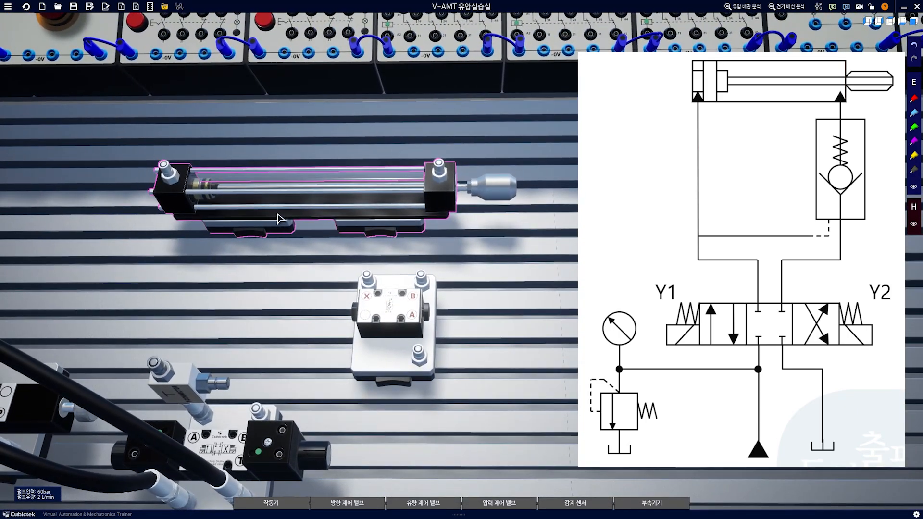
middle_drag(297, 380, 298, 345)
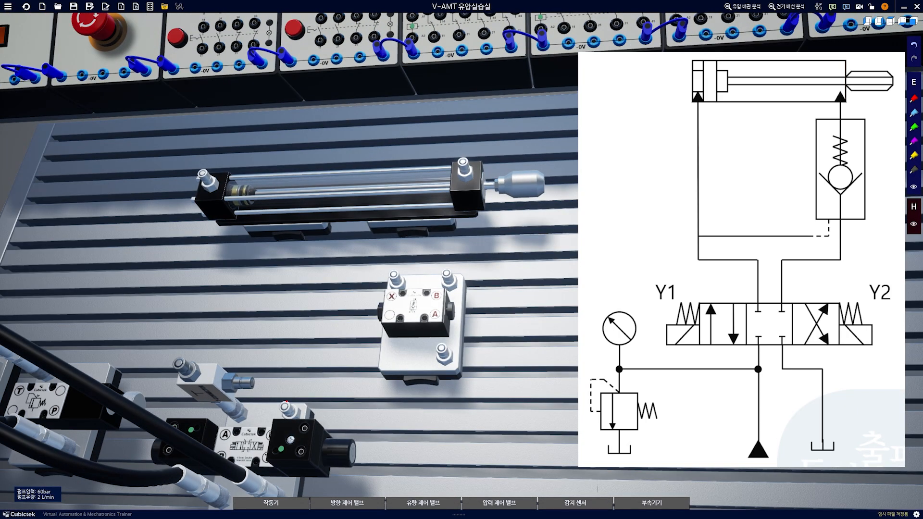
mouse_move(277, 407)
mouse_down()
mouse_move(204, 433)
mouse_move(190, 313)
mouse_move(287, 411)
mouse_up()
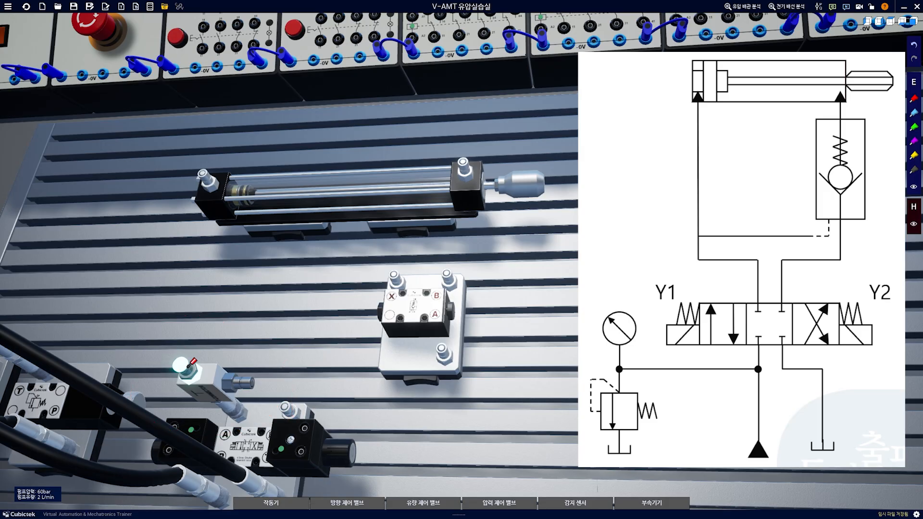
click(187, 368)
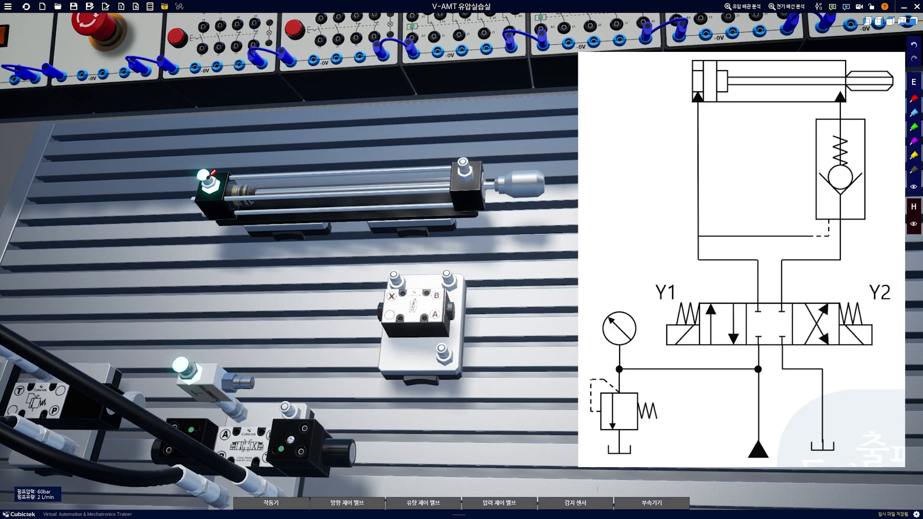
click(210, 174)
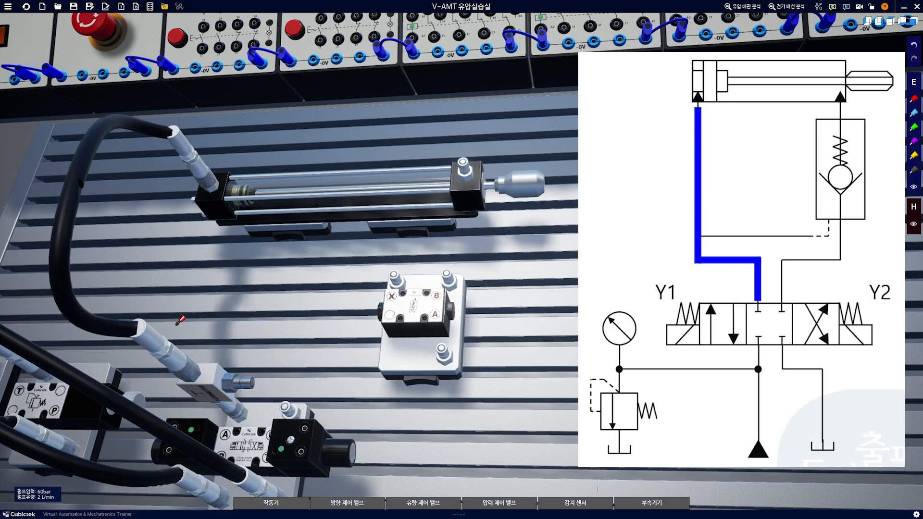
Connect the T-connector's side outlet to the check valve's port X and mark the flow path from port A toward the cylinder
mouse_move(264, 387)
mouse_down()
mouse_move(204, 369)
mouse_move(303, 390)
mouse_move(360, 264)
mouse_move(381, 281)
mouse_up()
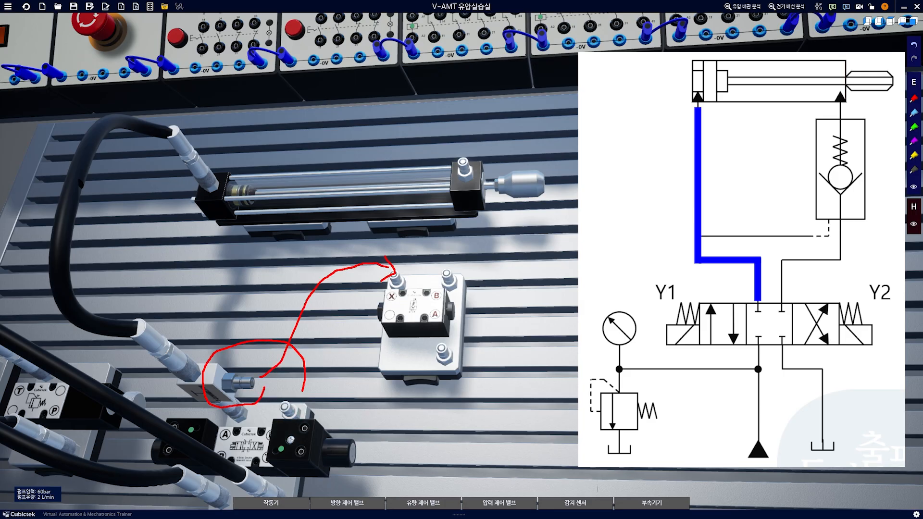
key(Escape)
click(251, 382)
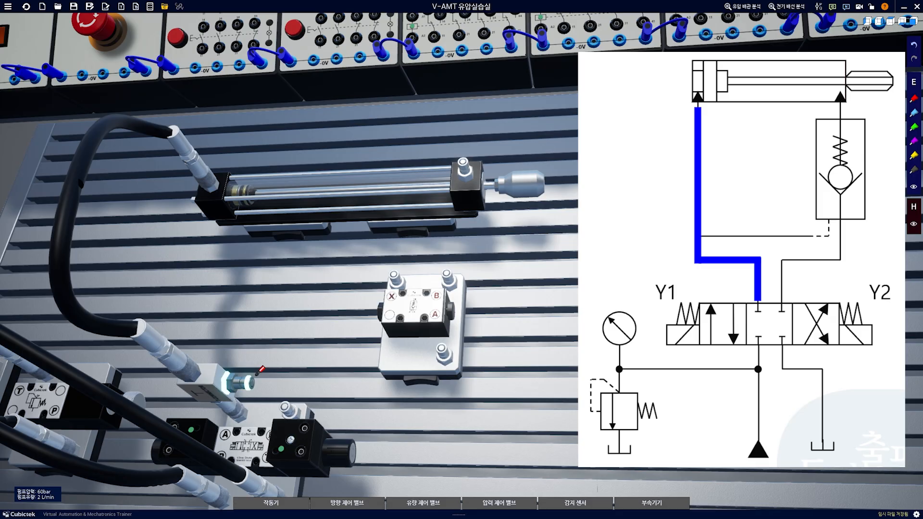
click(396, 278)
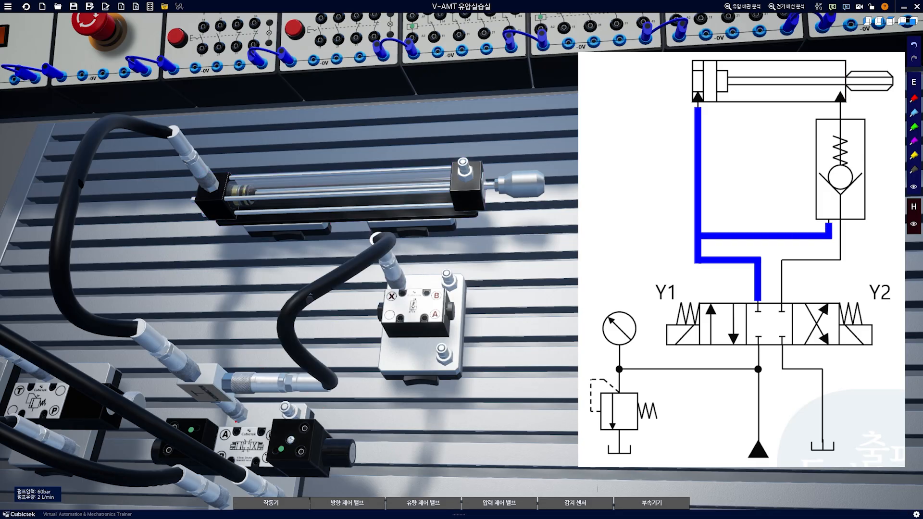
mouse_move(235, 418)
mouse_down()
mouse_move(78, 261)
mouse_move(70, 201)
mouse_move(82, 223)
mouse_up()
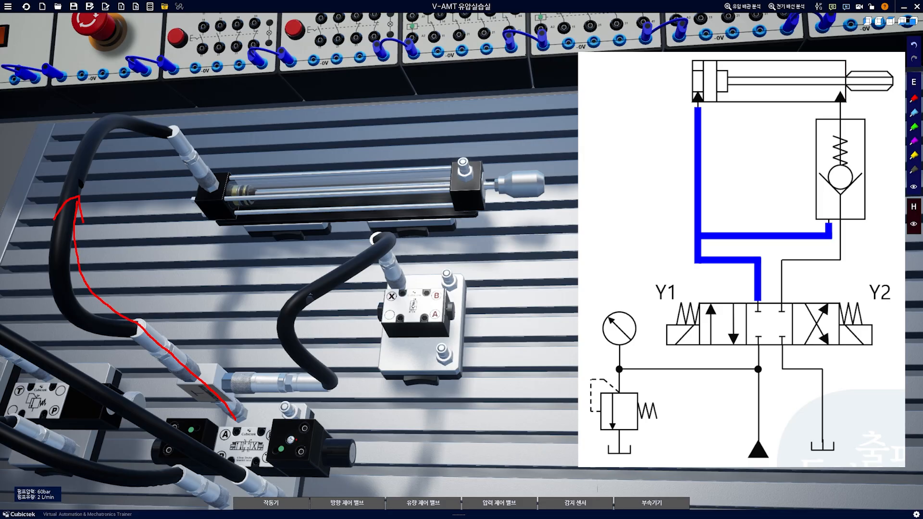
drag(306, 369, 204, 376)
mouse_move(288, 353)
mouse_down()
mouse_move(306, 362)
mouse_move(292, 385)
mouse_up()
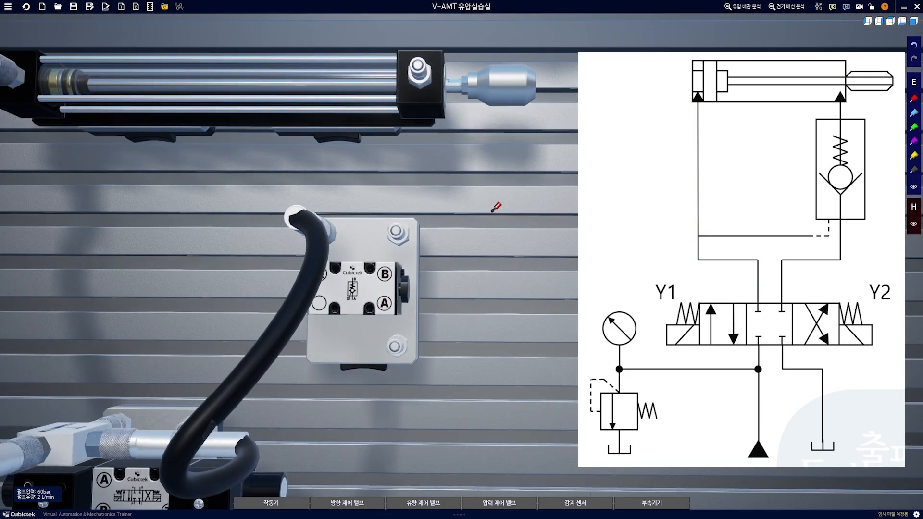
Connect the check valve's port B to the cylinder's rod-end port and its port A to the directional valve's port B
scroll(496, 198, down, 2)
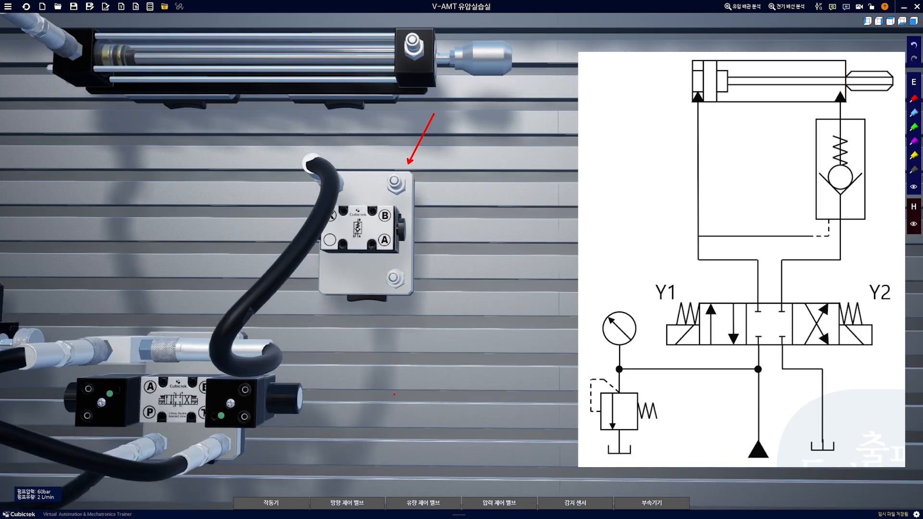
mouse_move(368, 226)
mouse_down()
mouse_move(361, 248)
mouse_move(343, 218)
mouse_move(364, 214)
mouse_up()
key(Escape)
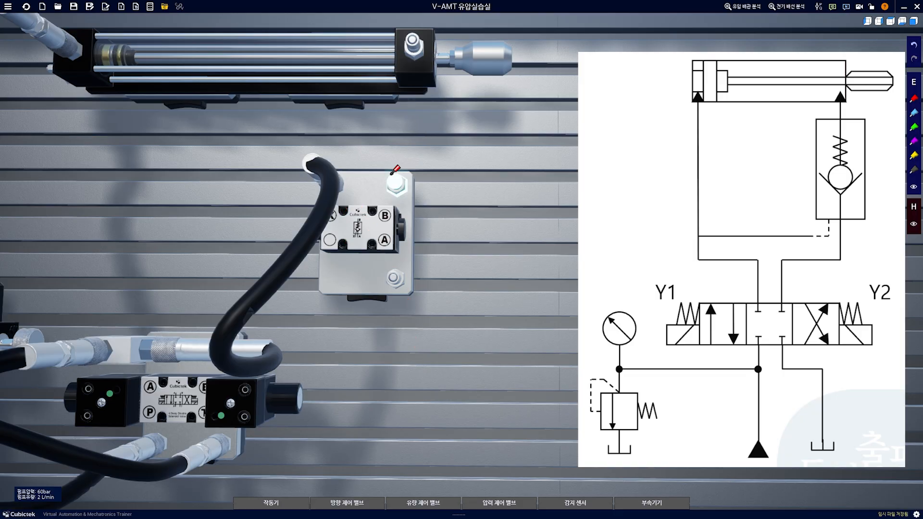
click(394, 178)
click(414, 30)
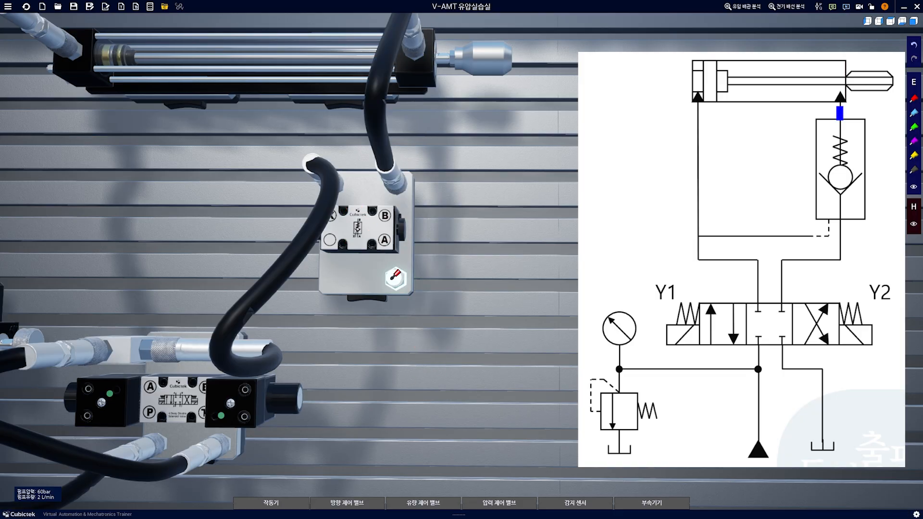
middle_drag(453, 332, 344, 394)
click(304, 276)
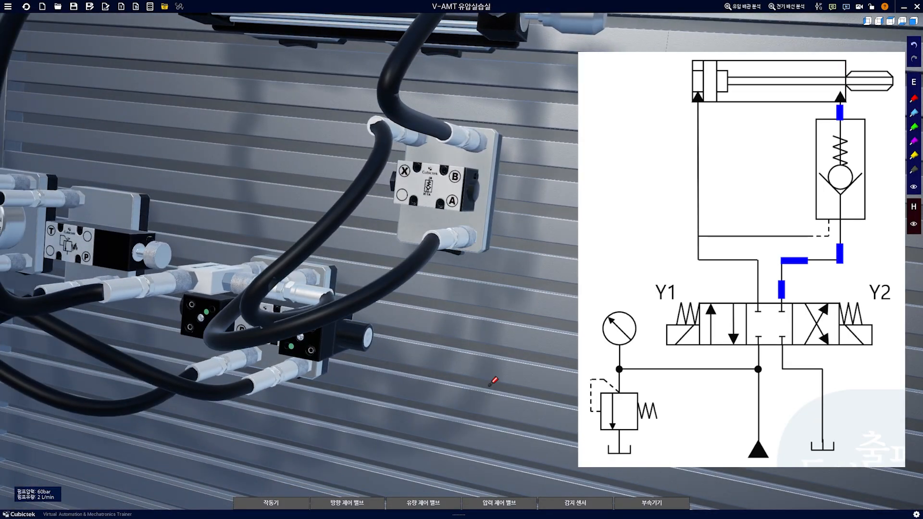
Circle the crowded hose area beside port B and turn the T-connector so its side outlet points upward, clear of the port B hose
middle_drag(135, 161, 305, 226)
scroll(201, 308, up, 5)
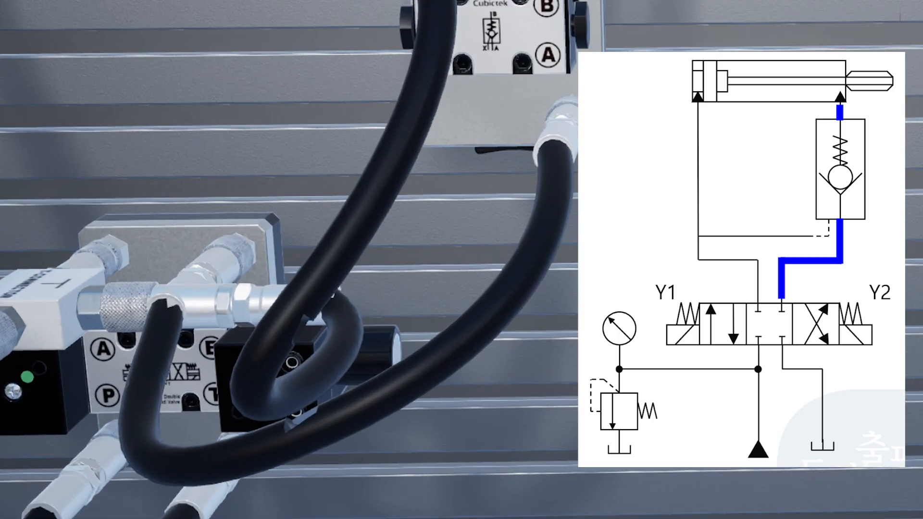
mouse_move(239, 311)
mouse_down()
mouse_move(253, 334)
mouse_move(133, 315)
mouse_move(235, 254)
mouse_up()
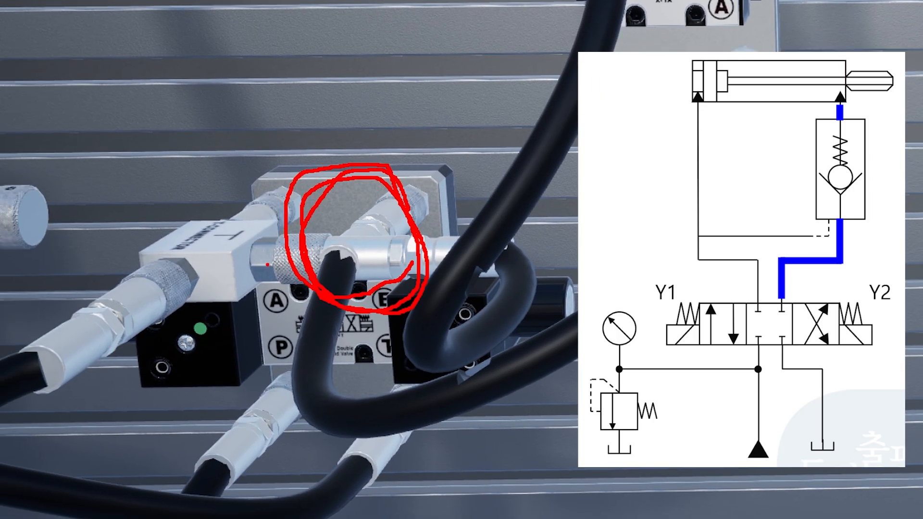
mouse_move(286, 262)
mouse_down()
mouse_move(133, 344)
mouse_move(245, 133)
mouse_move(226, 176)
mouse_up()
mouse_move(416, 269)
mouse_down()
mouse_move(281, 284)
mouse_move(379, 186)
mouse_move(394, 207)
mouse_move(397, 291)
mouse_move(314, 248)
mouse_move(414, 195)
mouse_up()
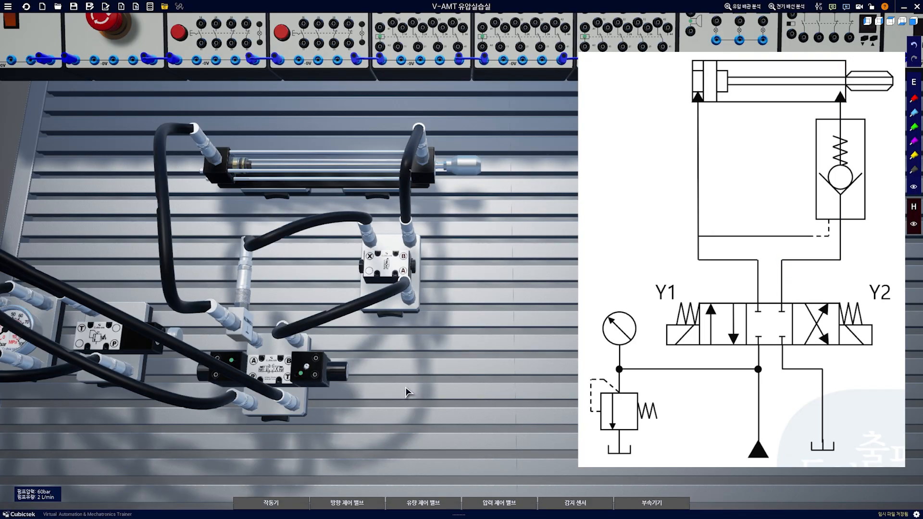
mouse_move(267, 335)
mouse_down()
mouse_move(241, 344)
mouse_move(252, 302)
mouse_move(264, 341)
mouse_up()
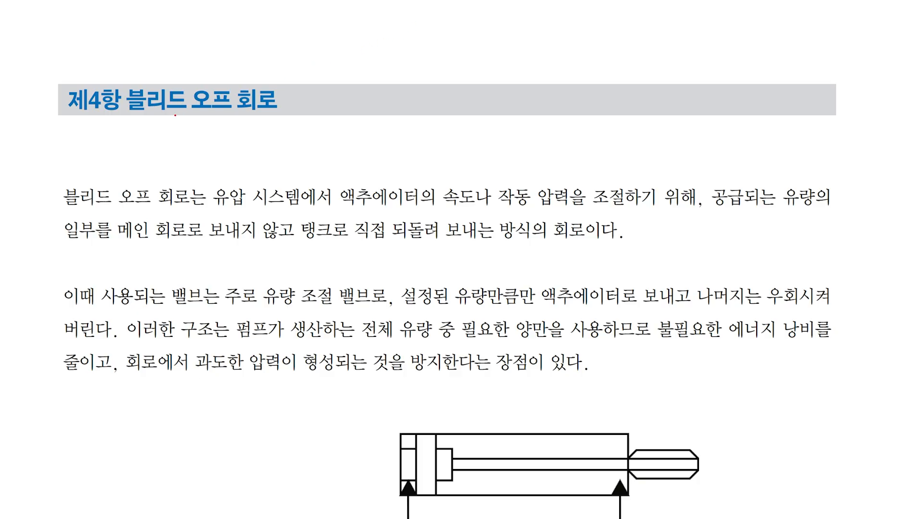
In the bleed-off circuit document, circle "블리드" in the heading and handwrite "Bleed: 피를 흘리다." above it
mouse_move(176, 119)
mouse_down()
mouse_move(139, 121)
mouse_move(147, 82)
mouse_move(179, 118)
mouse_up()
mouse_move(334, 53)
mouse_down()
mouse_move(321, 83)
mouse_move(332, 66)
mouse_move(322, 82)
mouse_move(337, 81)
mouse_up()
drag(349, 69, 384, 80)
drag(398, 67, 400, 81)
mouse_move(404, 48)
mouse_down()
mouse_move(401, 82)
mouse_move(478, 82)
mouse_up()
drag(507, 48, 524, 86)
drag(529, 53, 543, 72)
drag(553, 48, 579, 62)
click(590, 70)
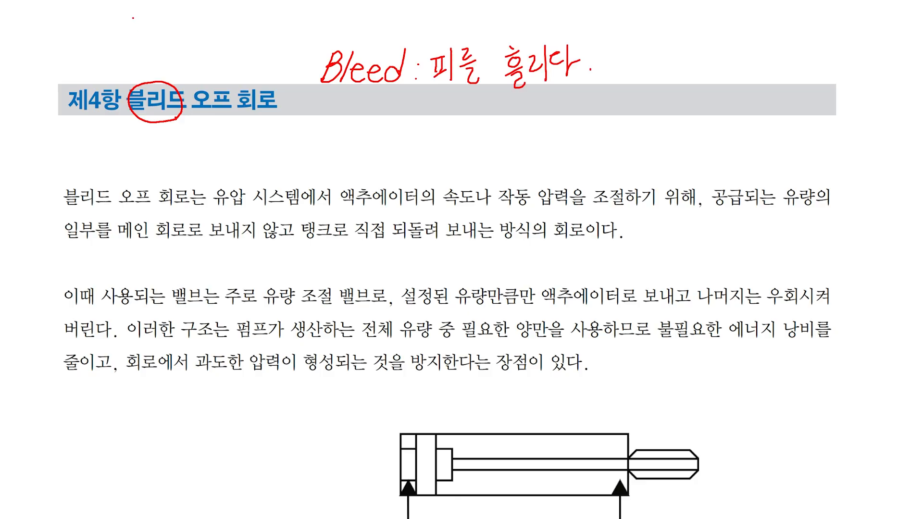
Handwrite the related note "blood: 피." above the circled heading word
drag(133, 17, 133, 55)
mouse_move(153, 17)
mouse_down()
mouse_move(152, 50)
mouse_move(171, 36)
mouse_move(218, 49)
mouse_move(243, 37)
mouse_up()
drag(249, 22, 256, 42)
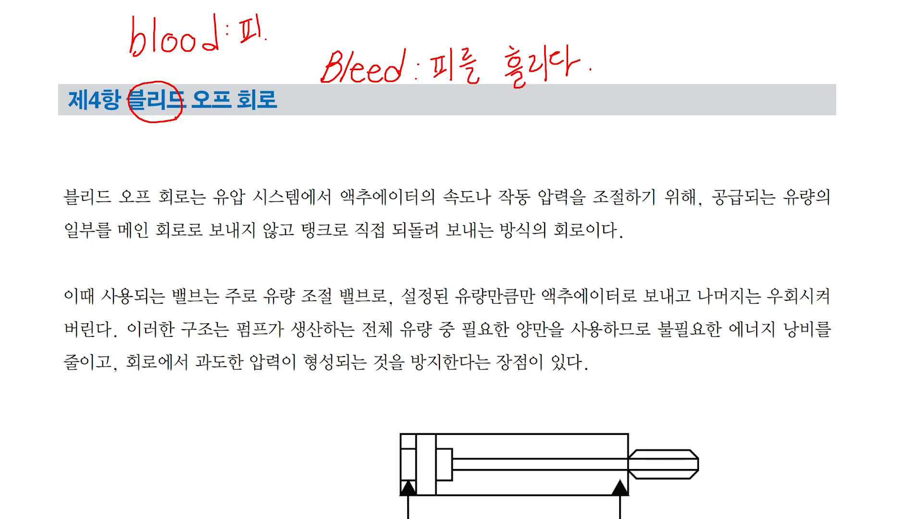